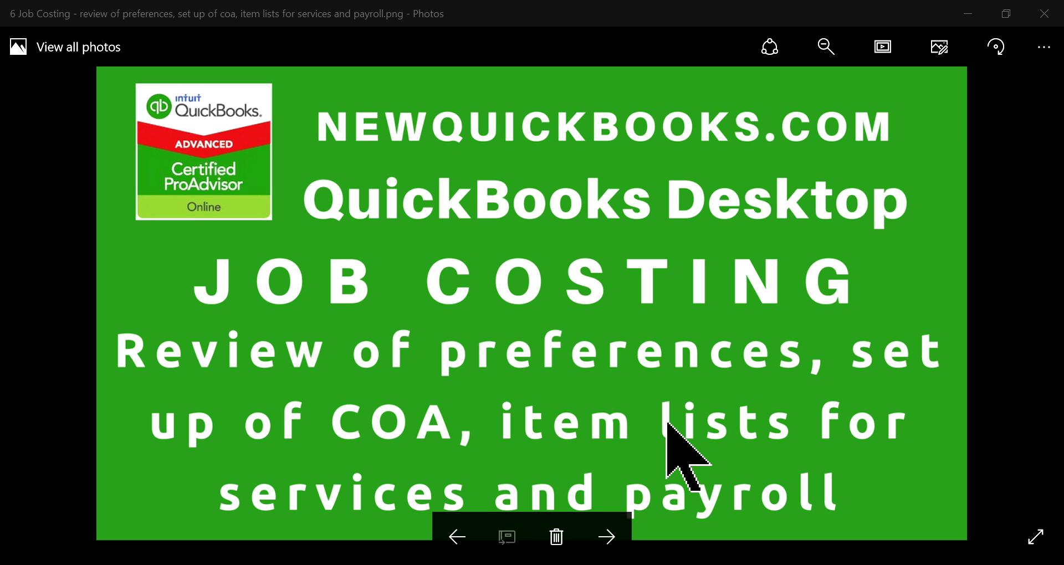
# Step back through the title slides to the chart of accounts title slide.
pyautogui.click(456, 537)
pyautogui.click(455, 537)
pyautogui.click(455, 538)
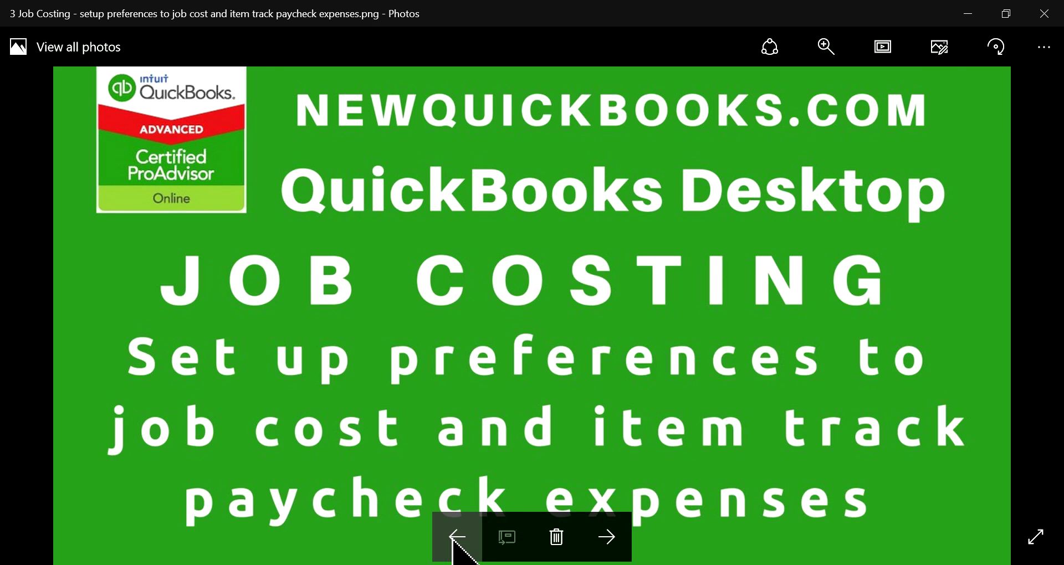
pyautogui.click(456, 537)
pyautogui.click(456, 538)
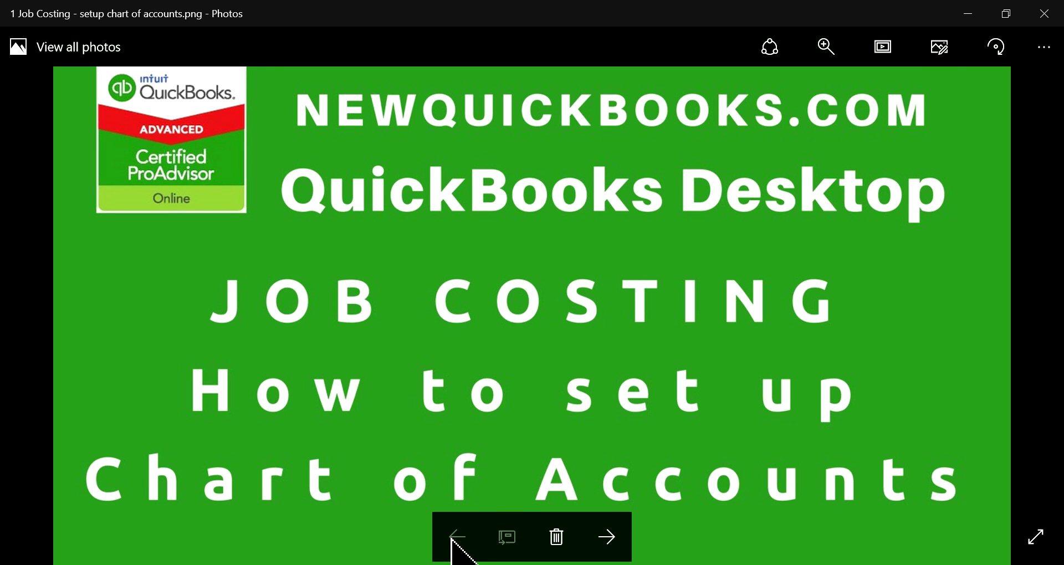
# Advance through the item list, preferences, payroll and class tracking slides to the final review slide.
pyautogui.click(607, 539)
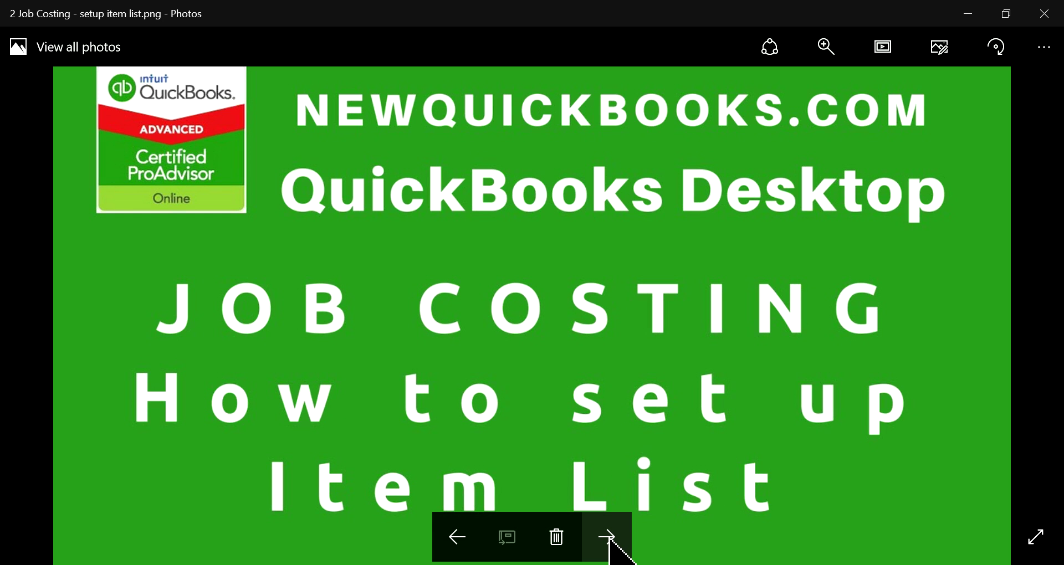
pyautogui.click(607, 538)
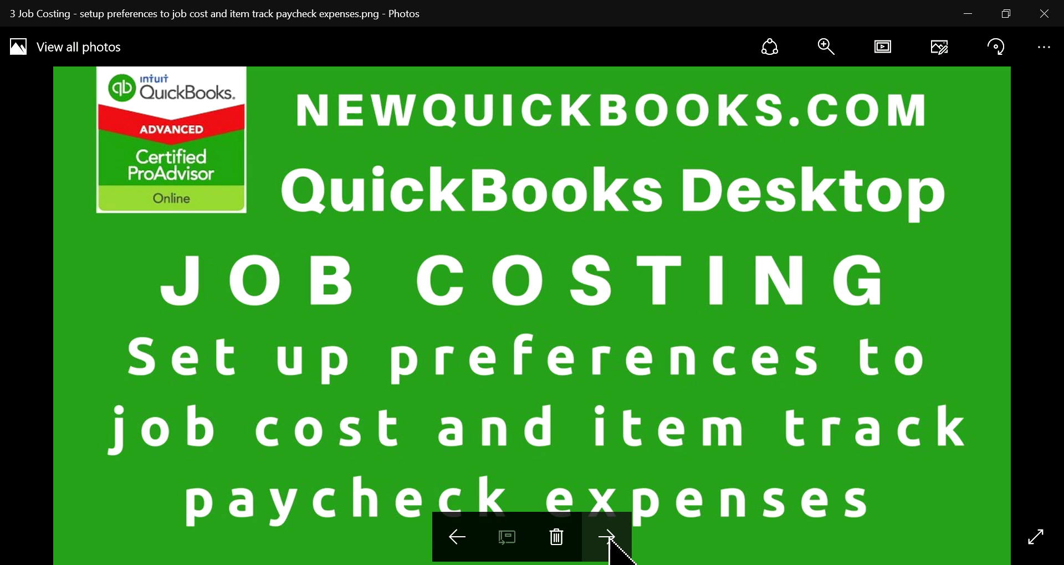
pyautogui.click(608, 538)
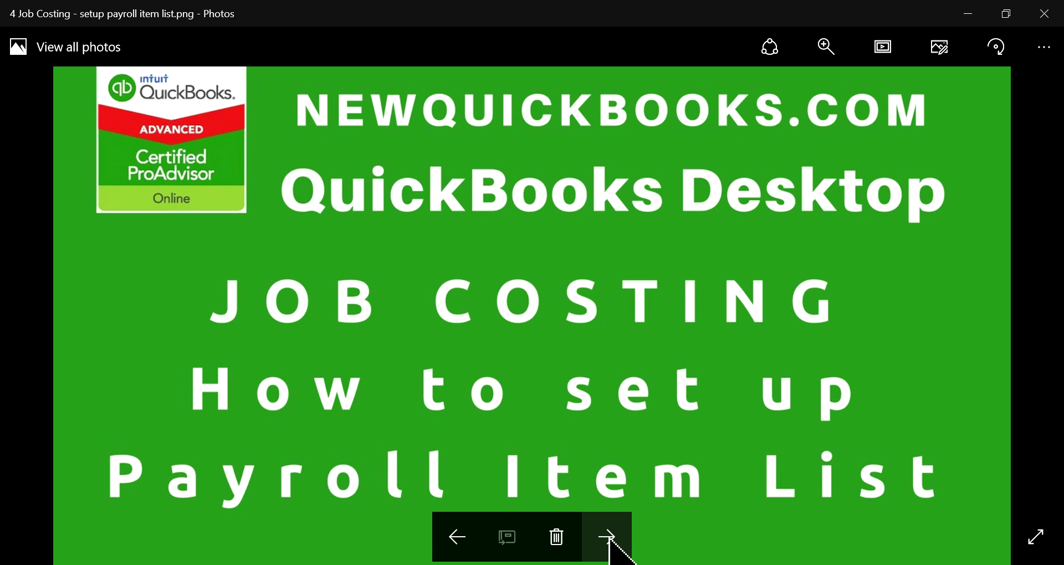
pyautogui.click(607, 537)
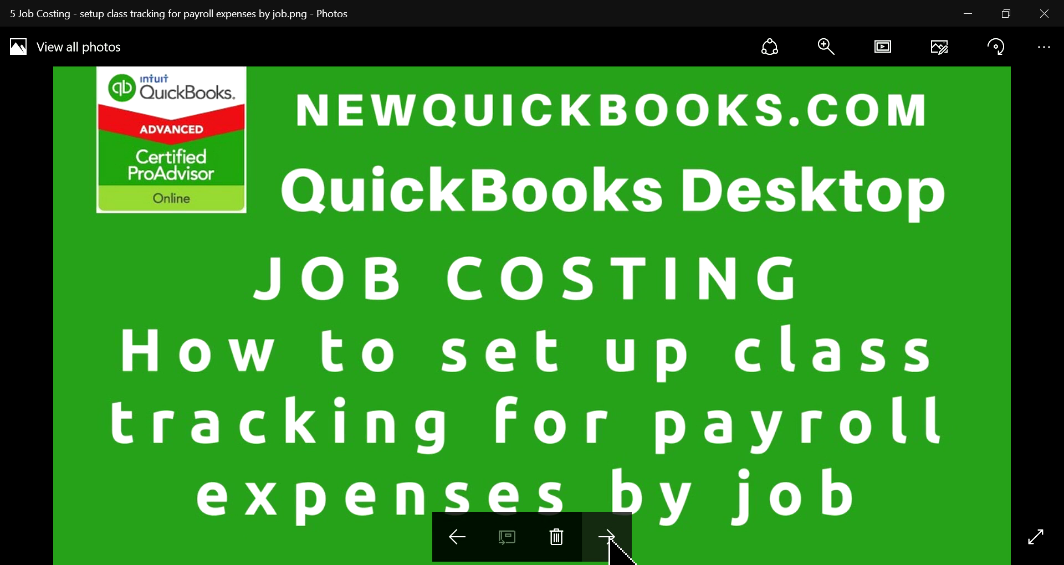
pyautogui.click(608, 537)
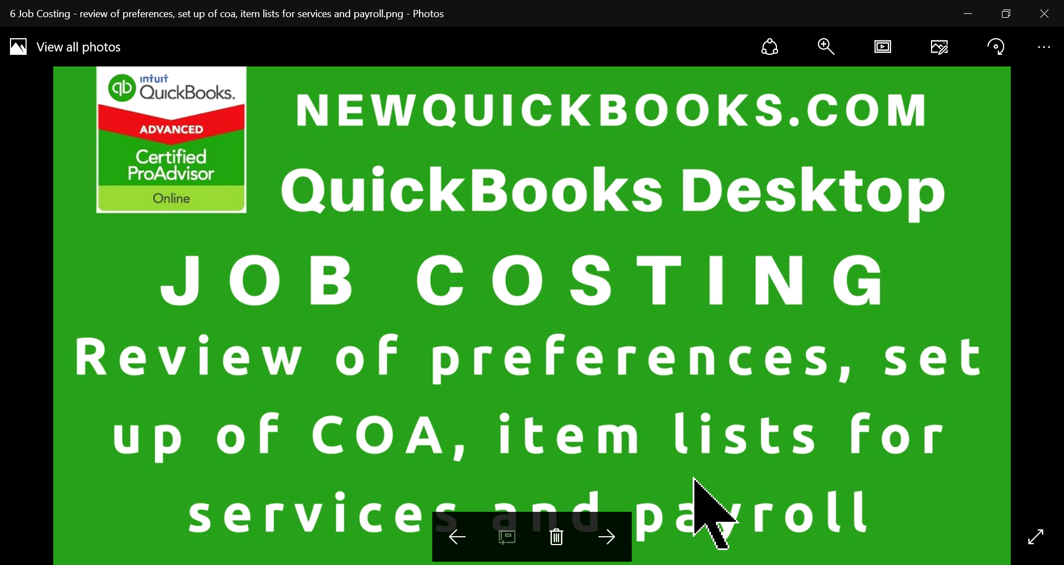
# Switch to the sample construction company in QuickBooks and bring up its Chart of Accounts.
pyautogui.moveTo(677, 564)
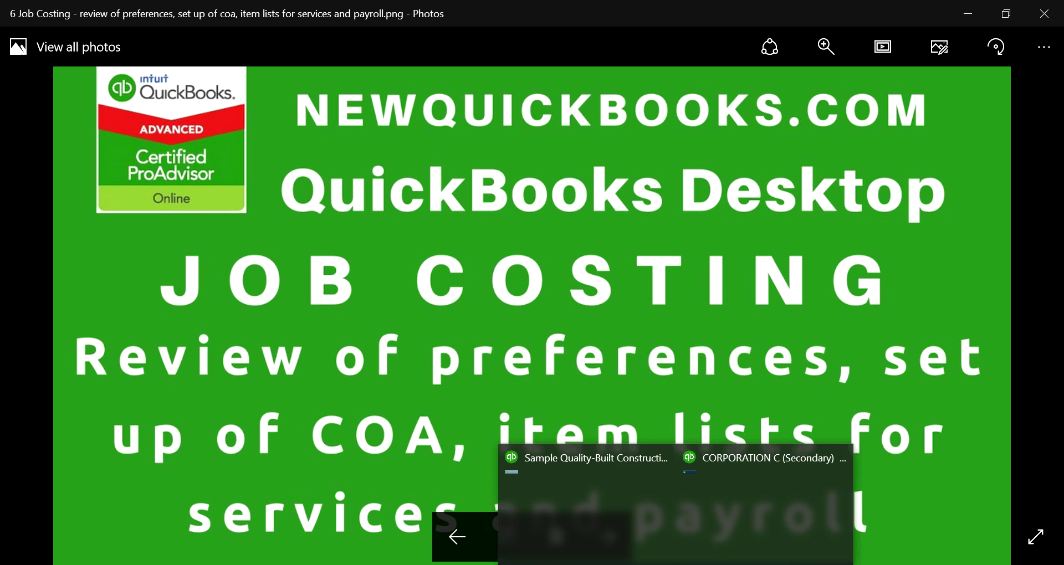
pyautogui.click(591, 518)
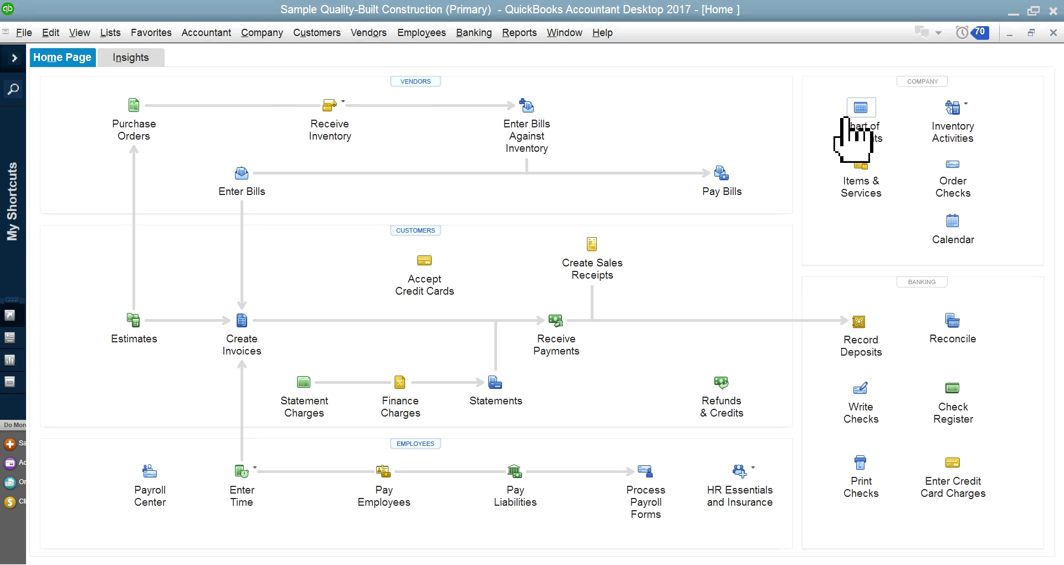
pyautogui.click(851, 139)
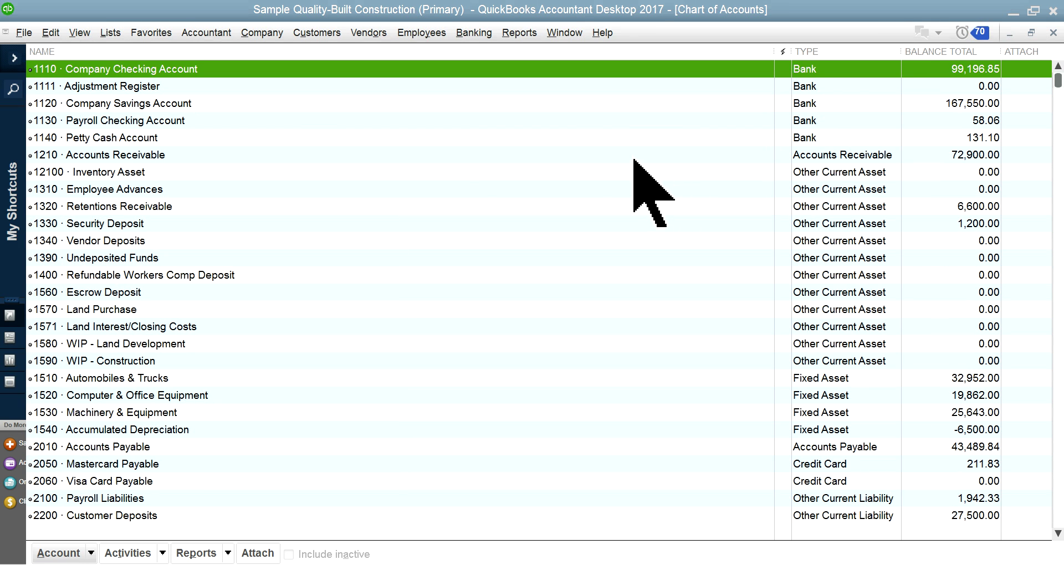
pyautogui.scroll(-8, 431, 211)
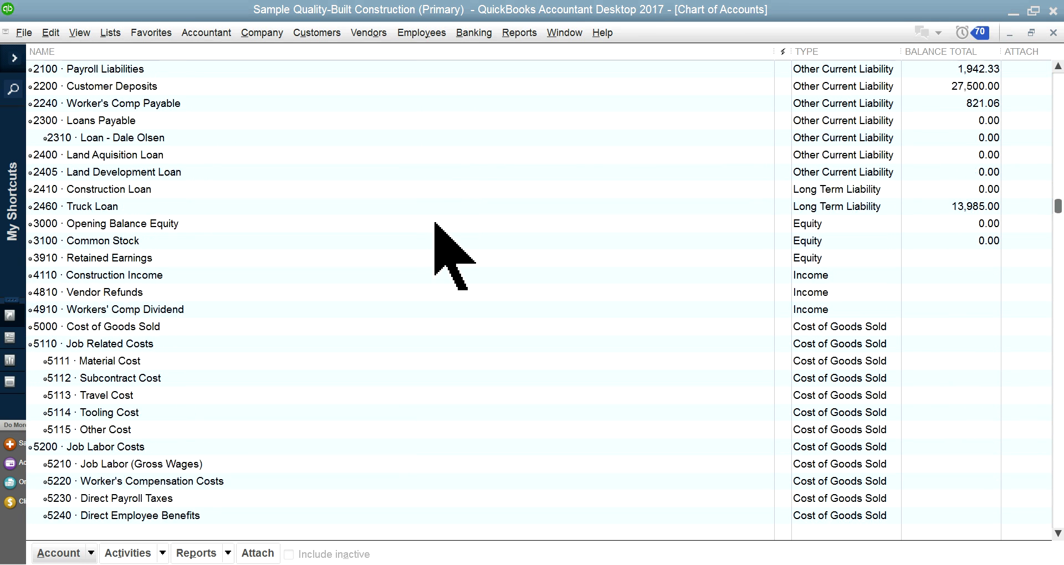
pyautogui.scroll(-2, 435, 223)
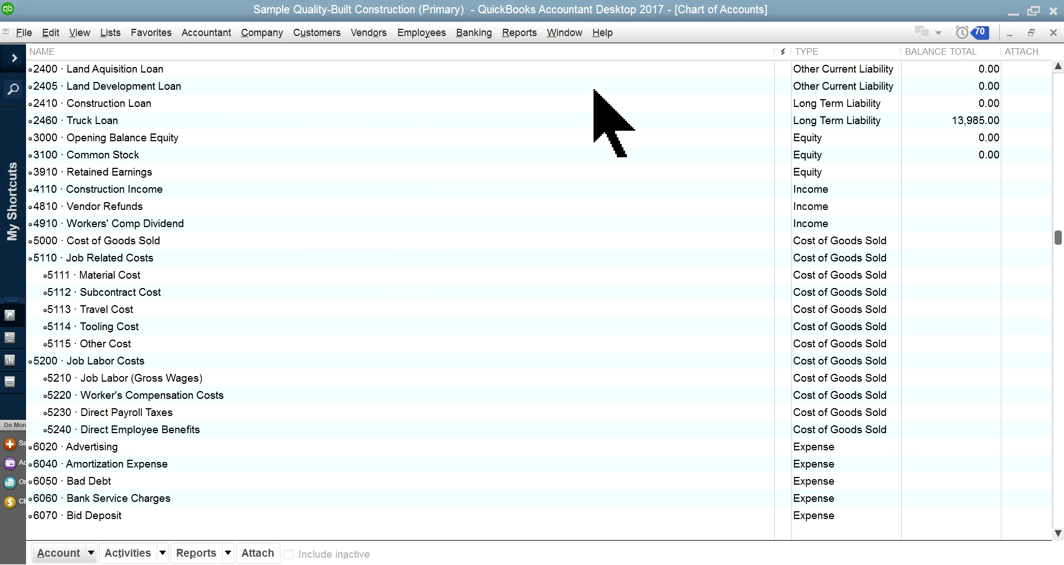
# Scroll through the job cost accounts, then close the Chart of Accounts.
pyautogui.scroll(-3, 297, 302)
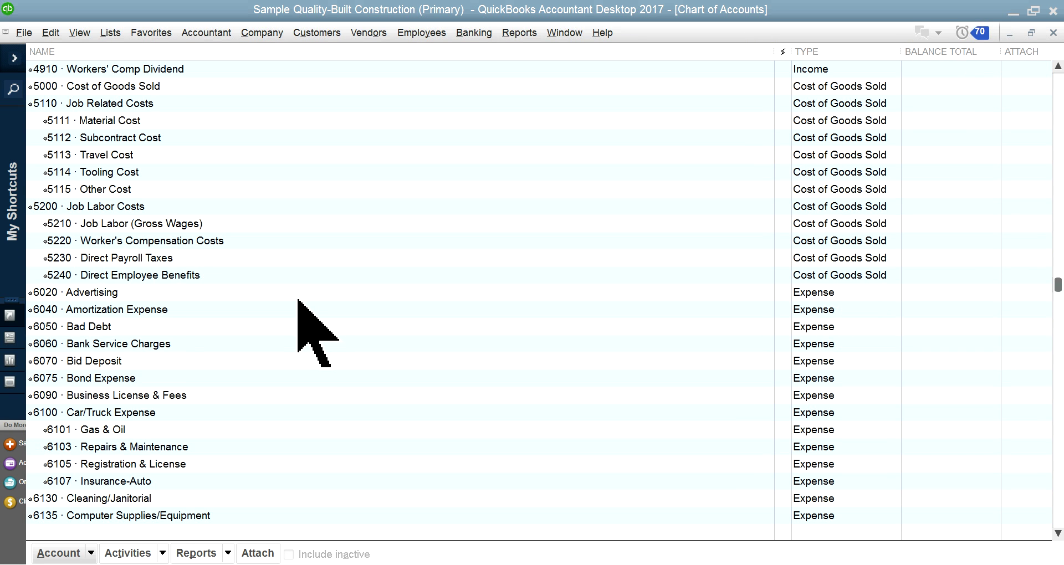
pyautogui.scroll(-3, 298, 301)
pyautogui.scroll(5, 285, 234)
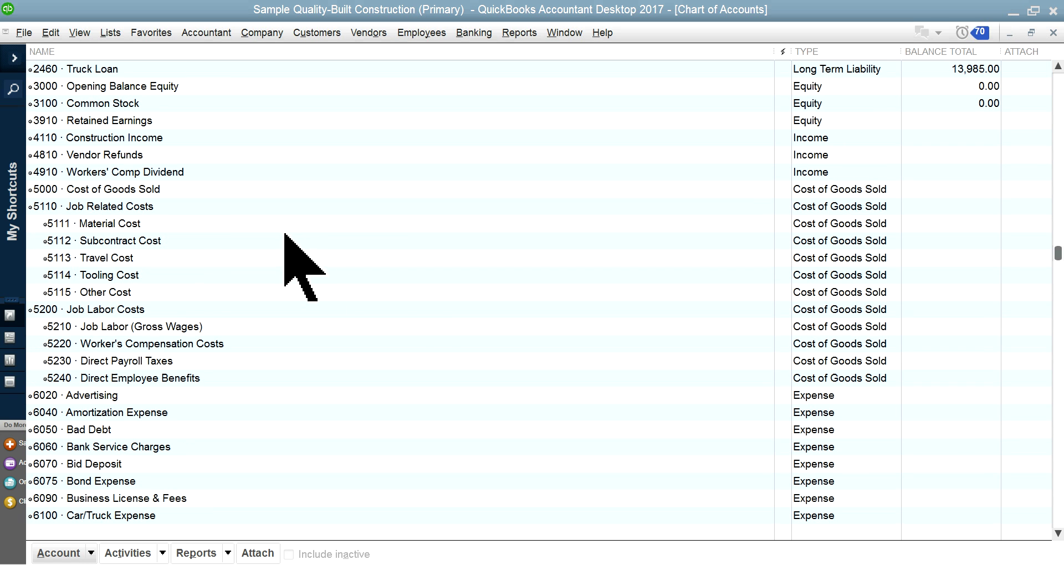
pyautogui.scroll(-4, 426, 300)
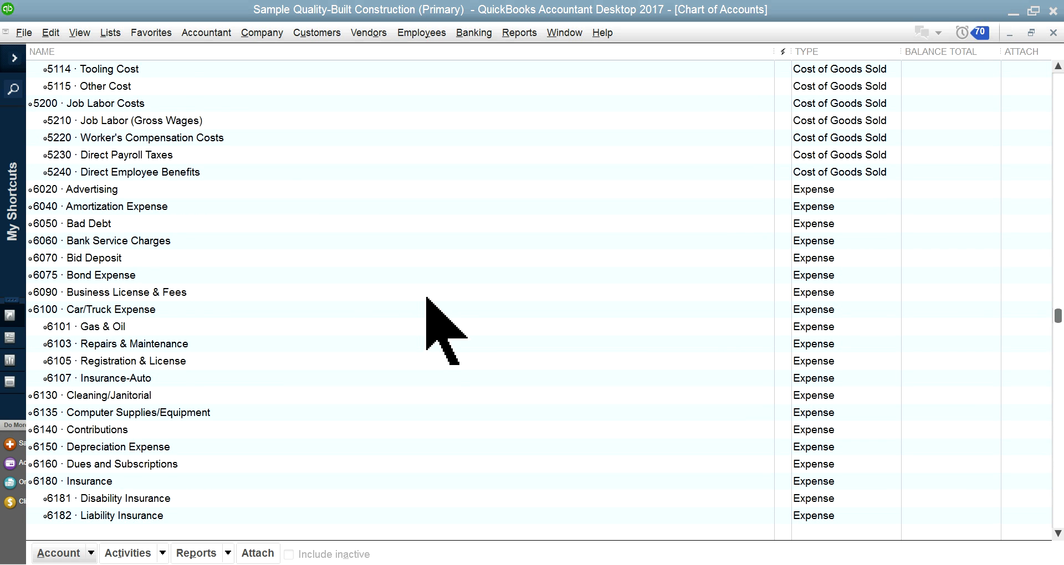
pyautogui.scroll(-4, 427, 299)
pyautogui.scroll(11, 427, 300)
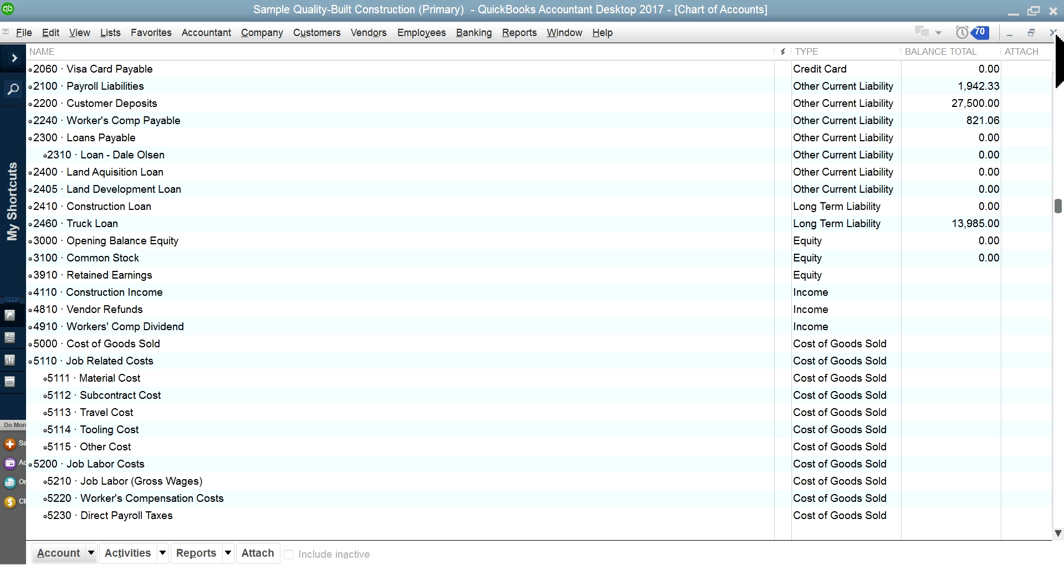
pyautogui.click(1053, 33)
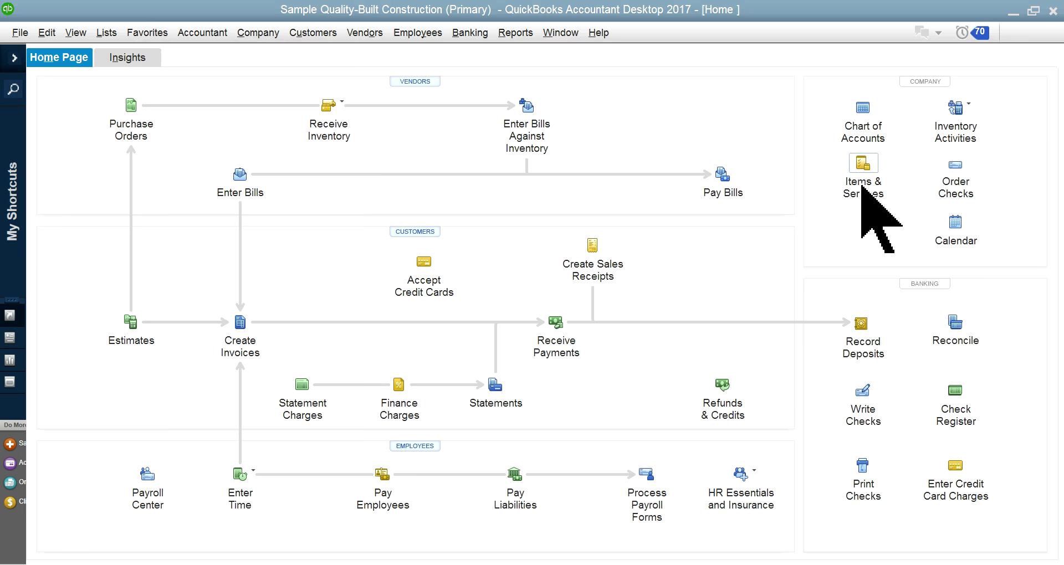
# In the Item List, widen the Name column to show full item names, then close the list.
pyautogui.click(860, 176)
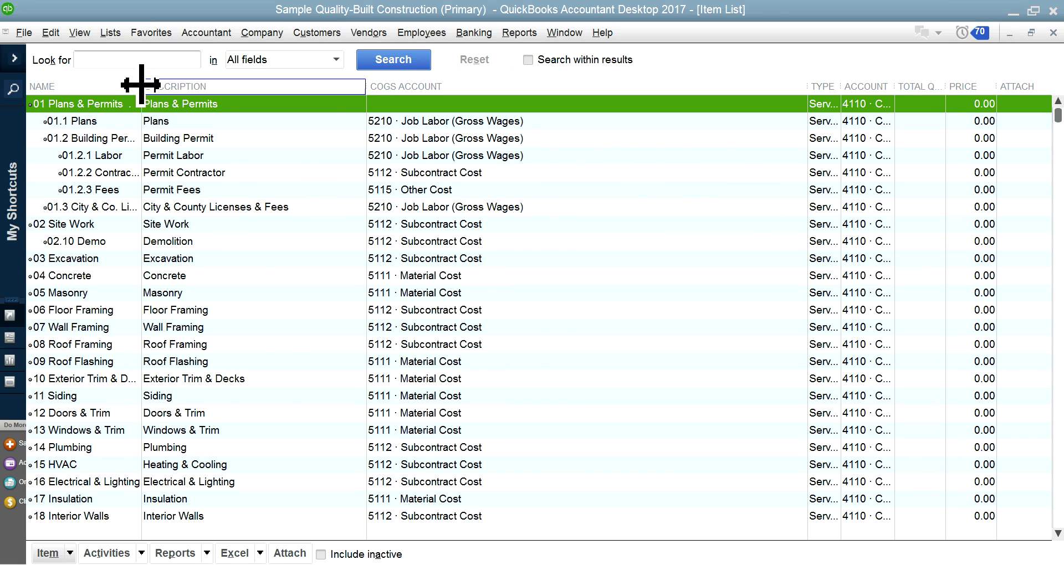
pyautogui.moveTo(142, 85); pyautogui.dragTo(286, 102)
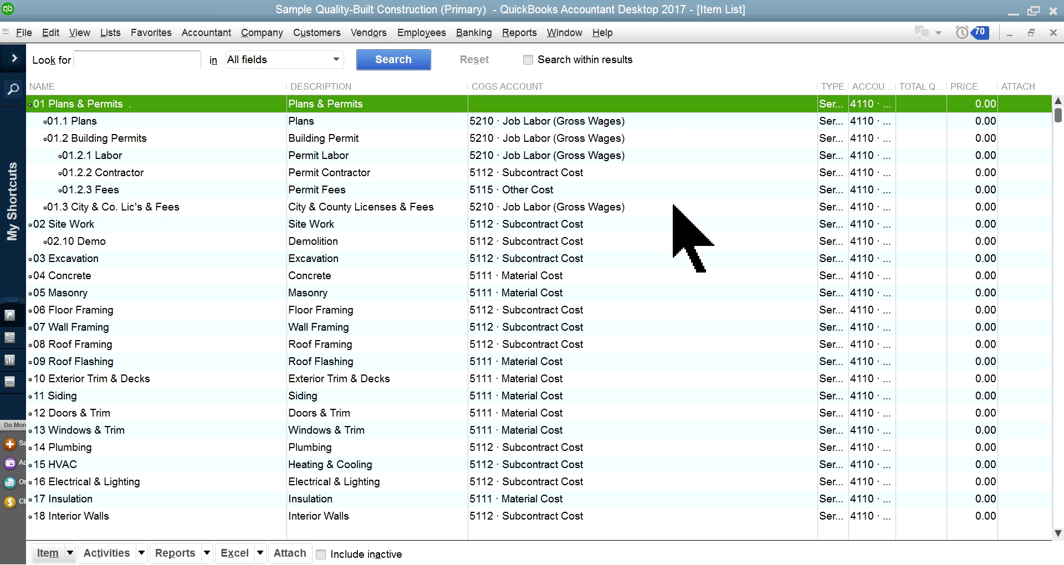
pyautogui.click(1053, 32)
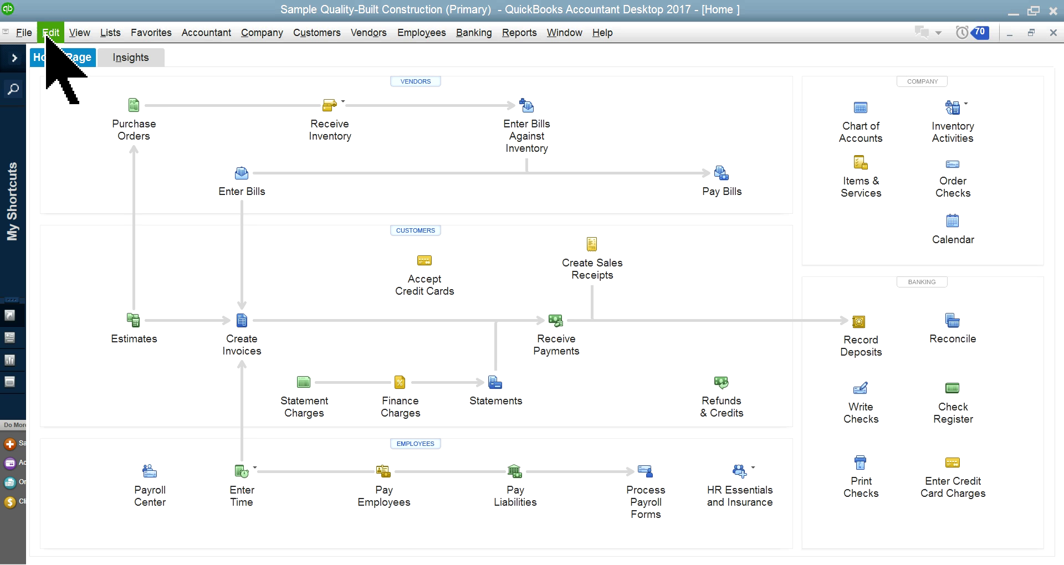
# In Accounting company preferences, turn on 'Prompt to assign classes'.
pyautogui.click(46, 35)
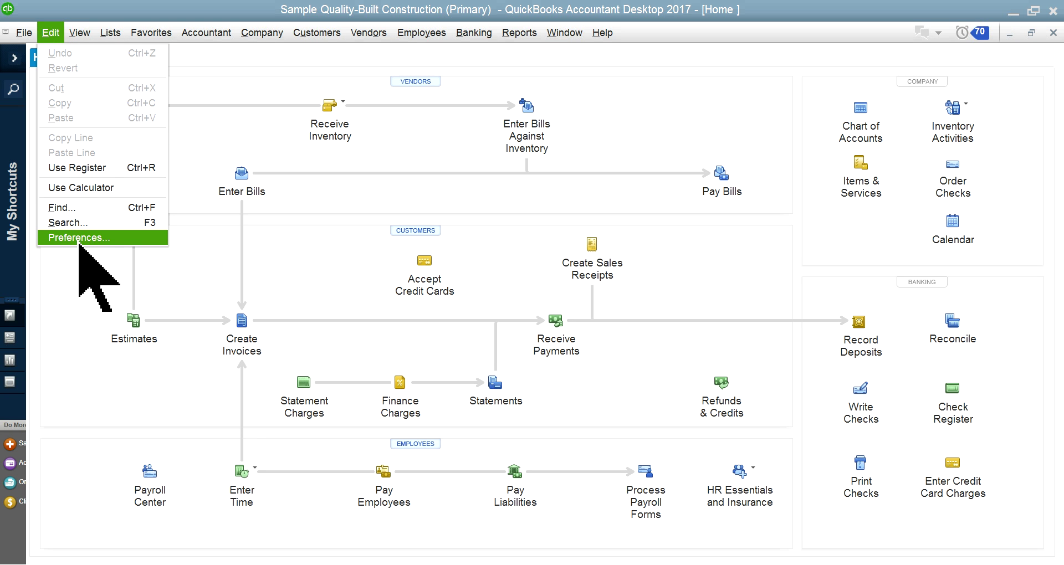
pyautogui.click(80, 239)
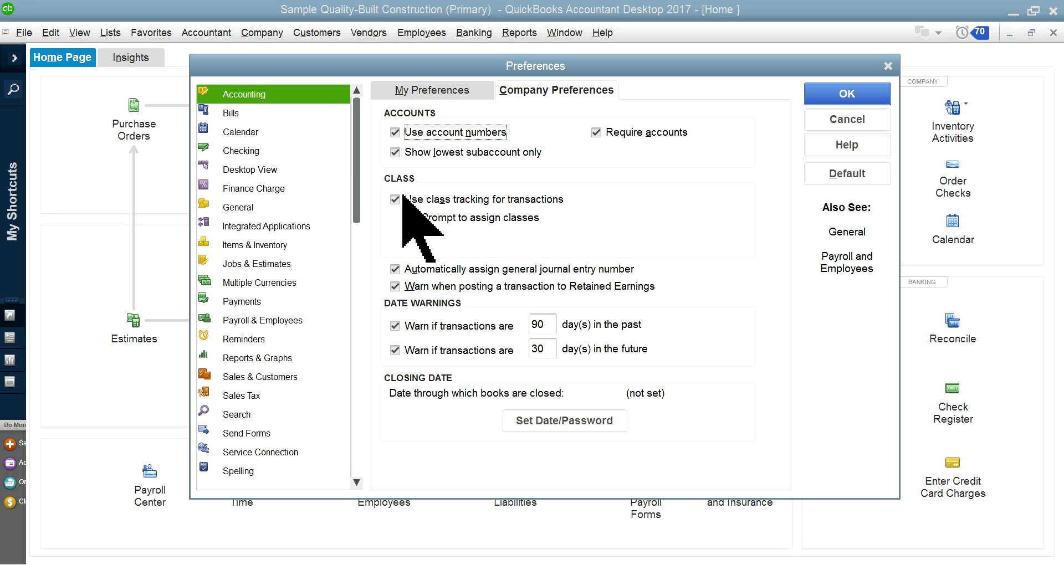
pyautogui.click(412, 217)
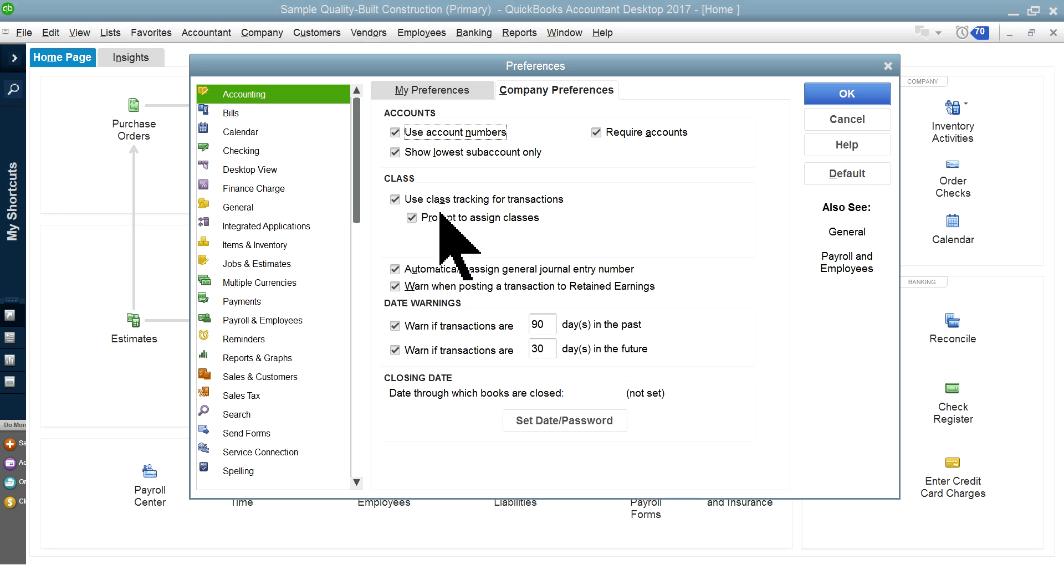
# Review the Jobs & Estimates settings on both the My Preferences and Company Preferences tabs.
pyautogui.click(263, 267)
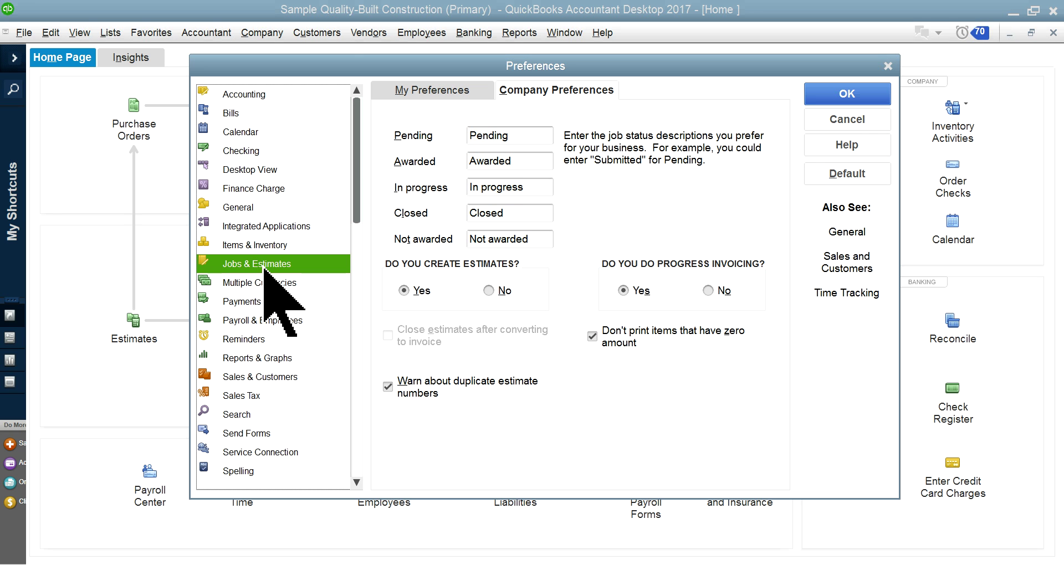
pyautogui.click(560, 89)
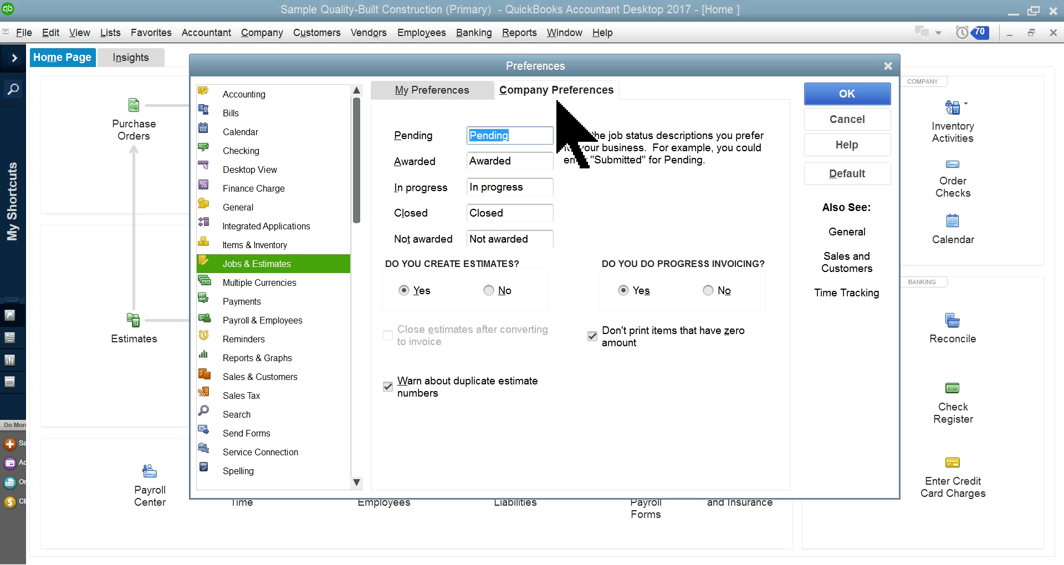
pyautogui.click(482, 91)
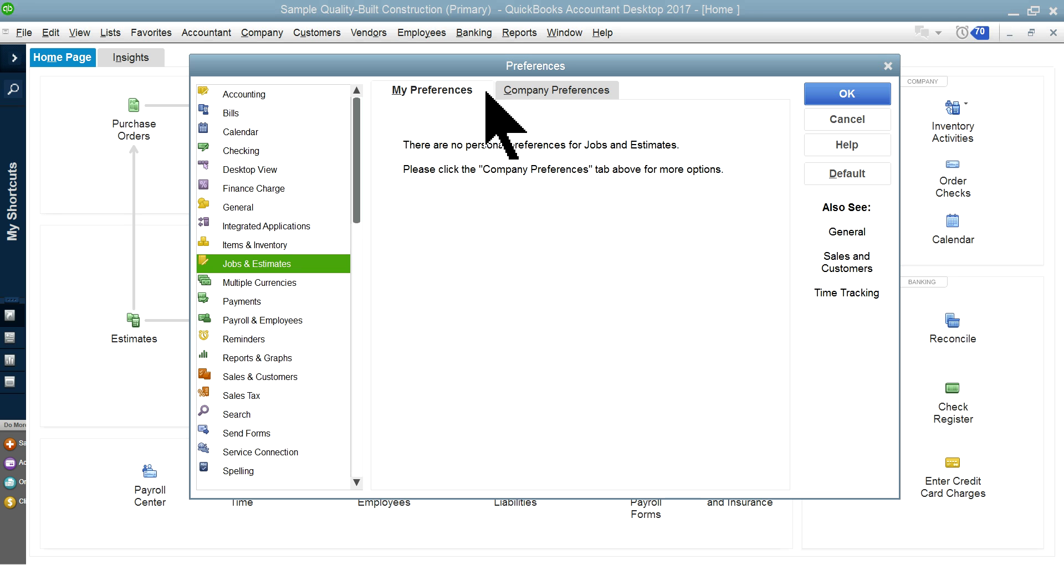
pyautogui.click(545, 92)
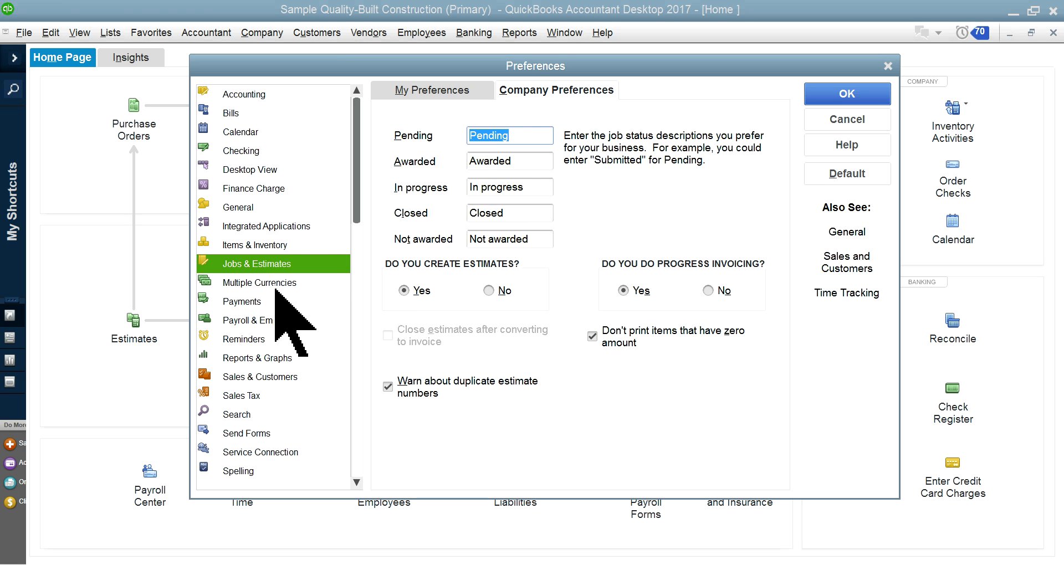
# Review the Payroll & Employees company settings, then cancel out of Preferences.
pyautogui.click(297, 320)
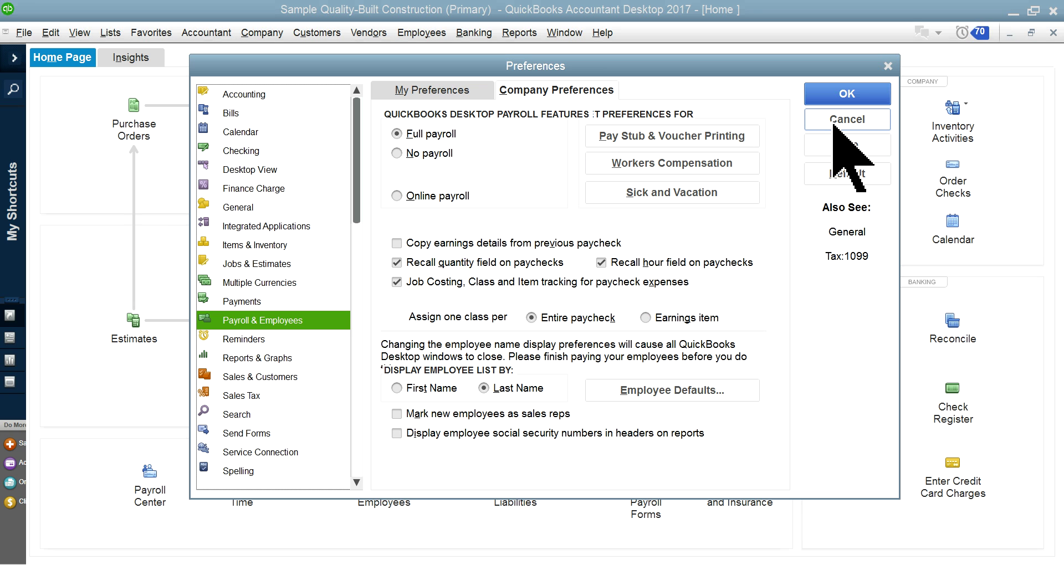
pyautogui.click(833, 125)
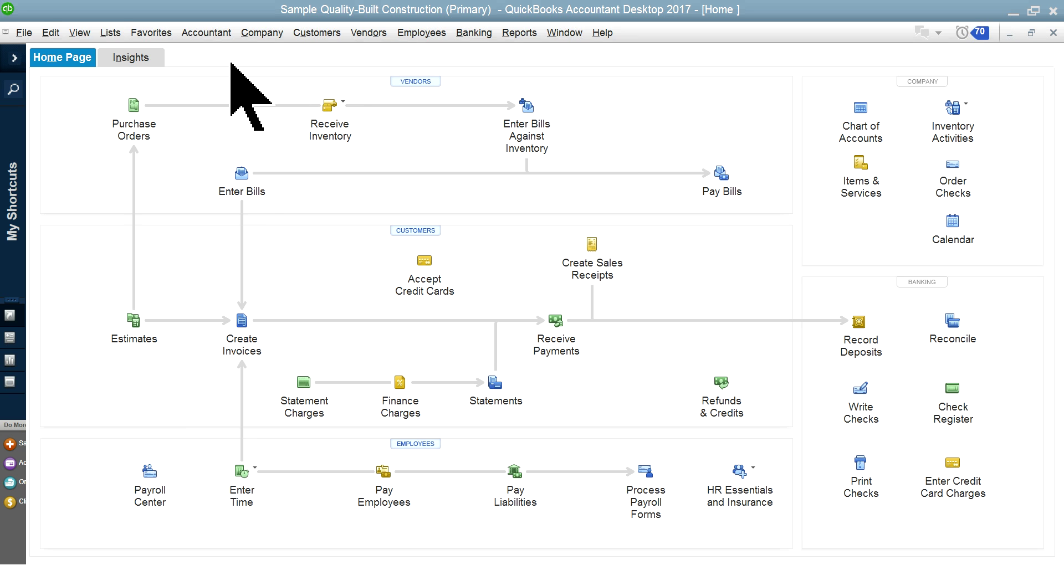
pyautogui.click(108, 34)
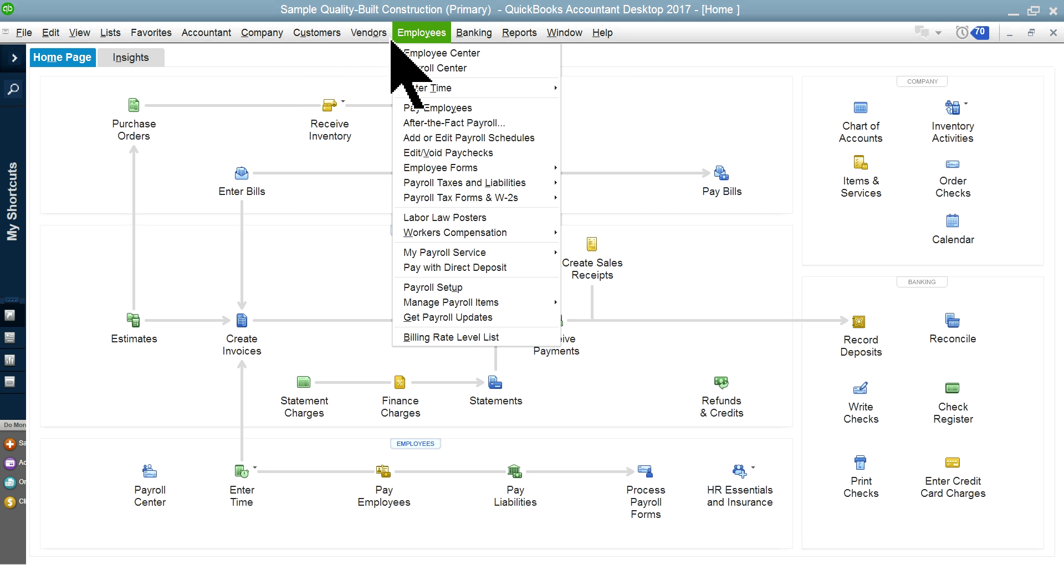
pyautogui.moveTo(456, 39)
pyautogui.moveTo(419, 33)
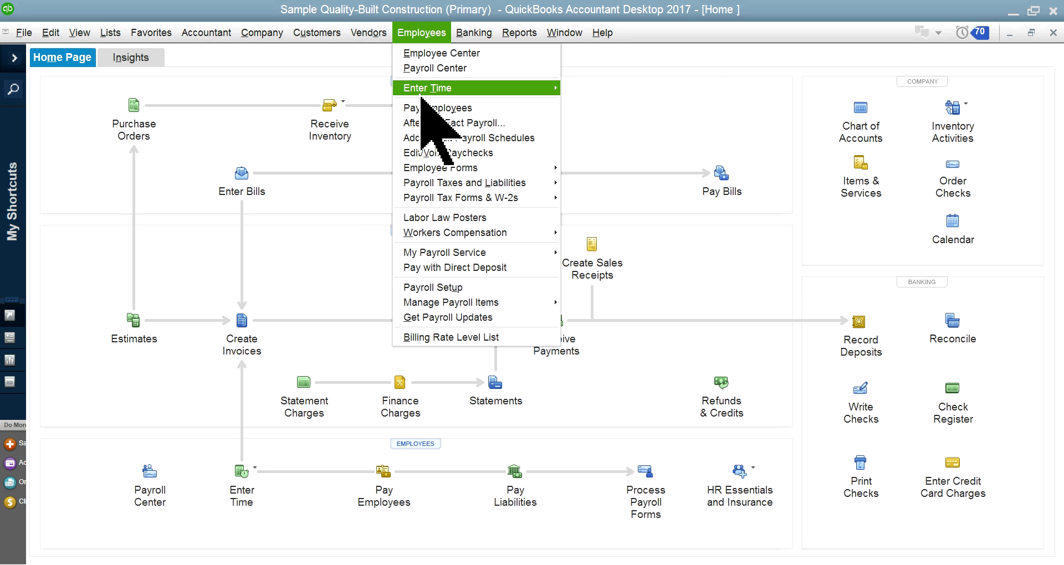
pyautogui.moveTo(471, 256)
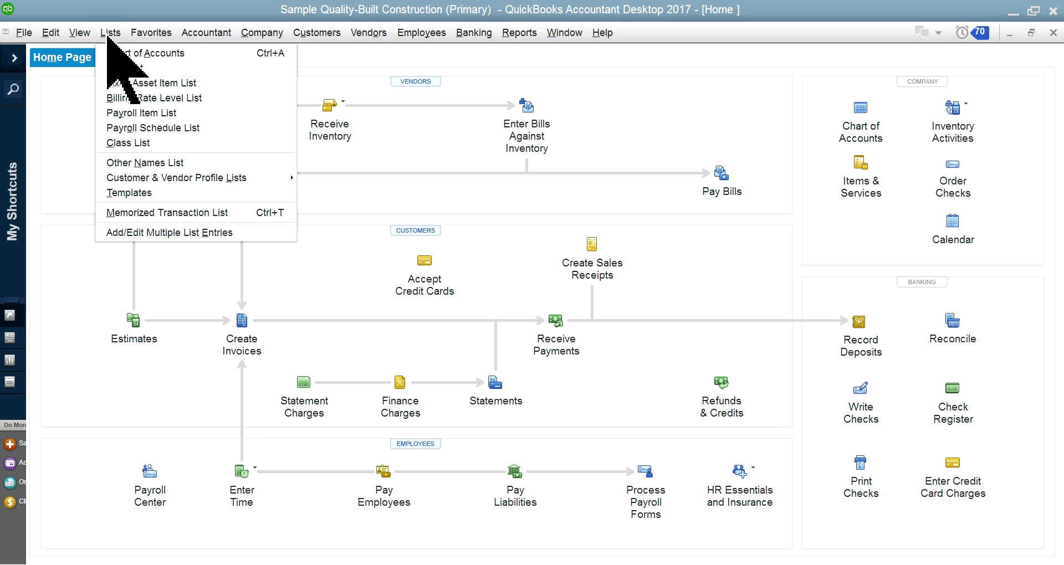
pyautogui.click(110, 33)
pyautogui.click(110, 34)
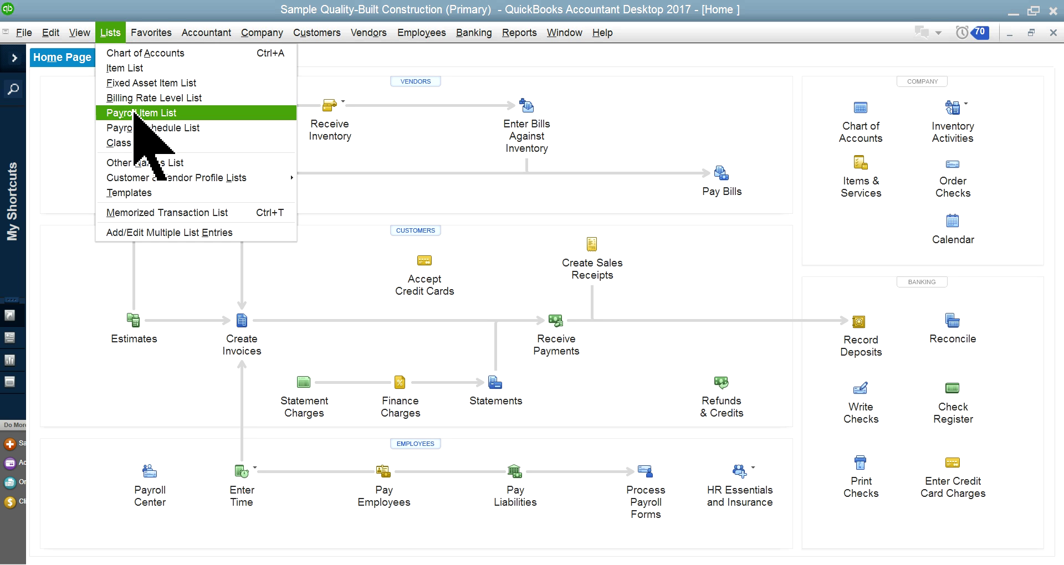
pyautogui.click(135, 113)
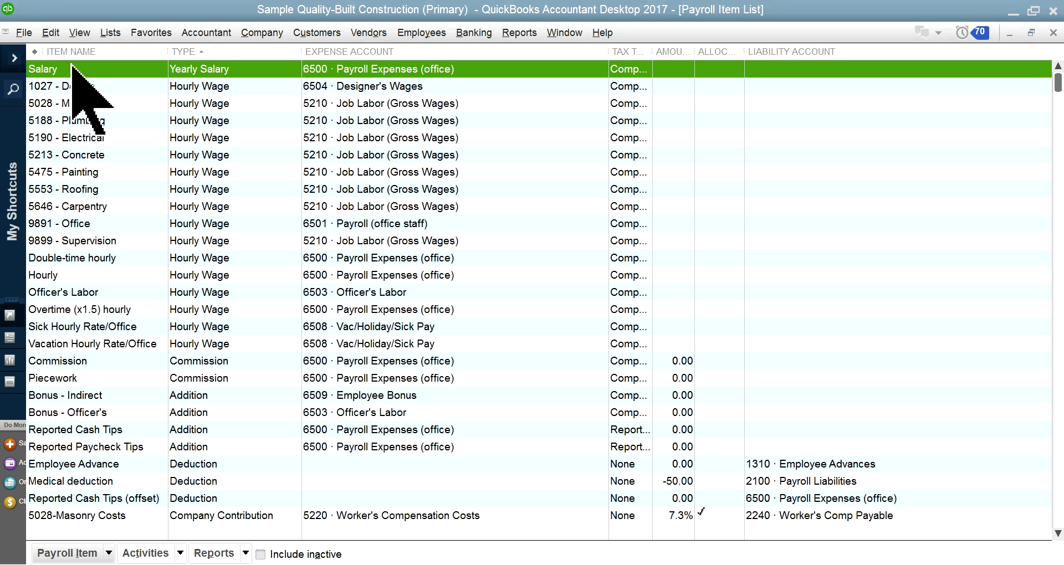
pyautogui.click(108, 33)
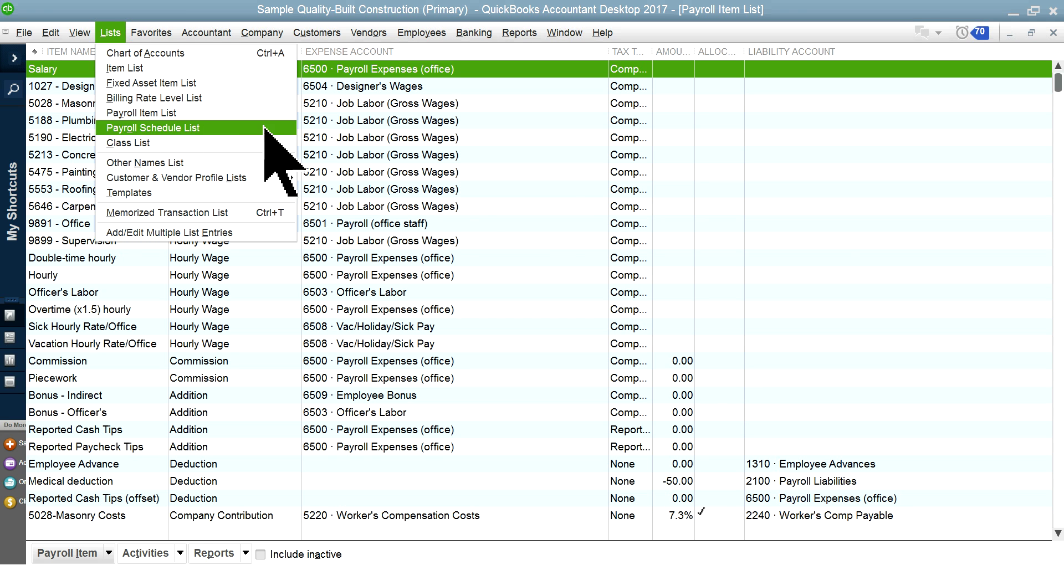
pyautogui.click(822, 211)
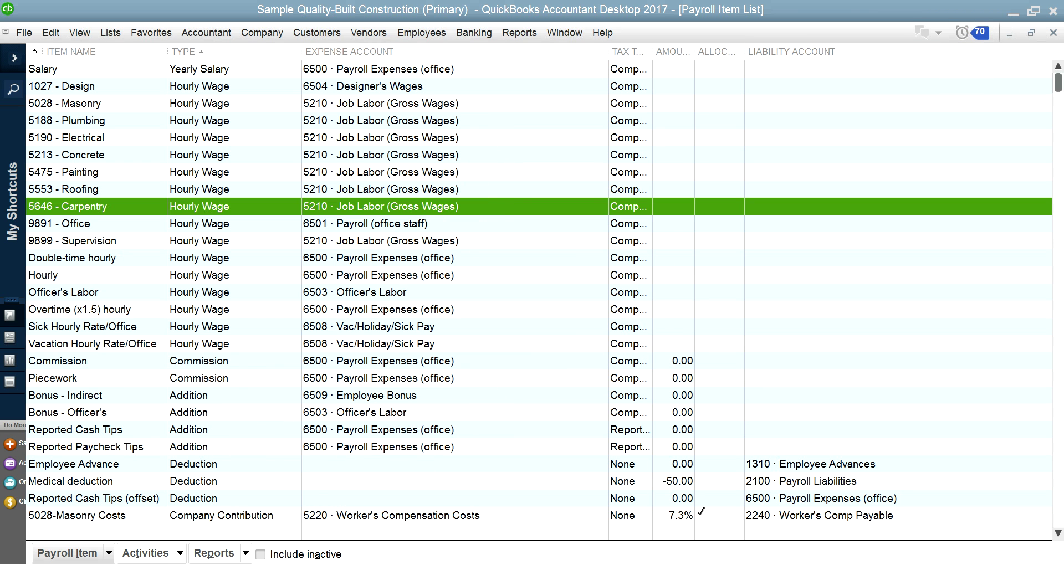
pyautogui.click(1052, 33)
# Bring up the Class List from the Lists menu.
pyautogui.click(111, 34)
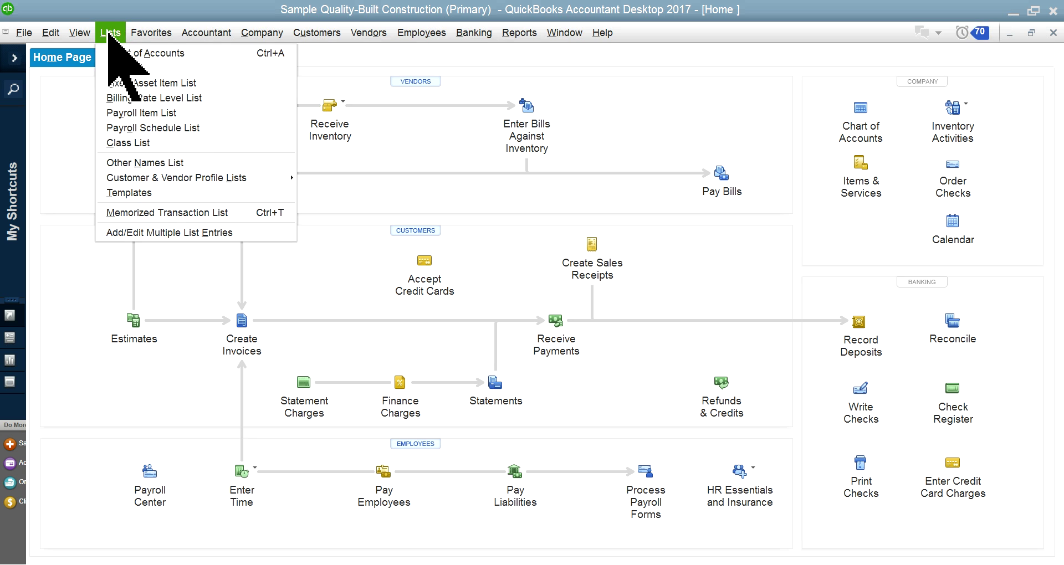
pyautogui.click(131, 143)
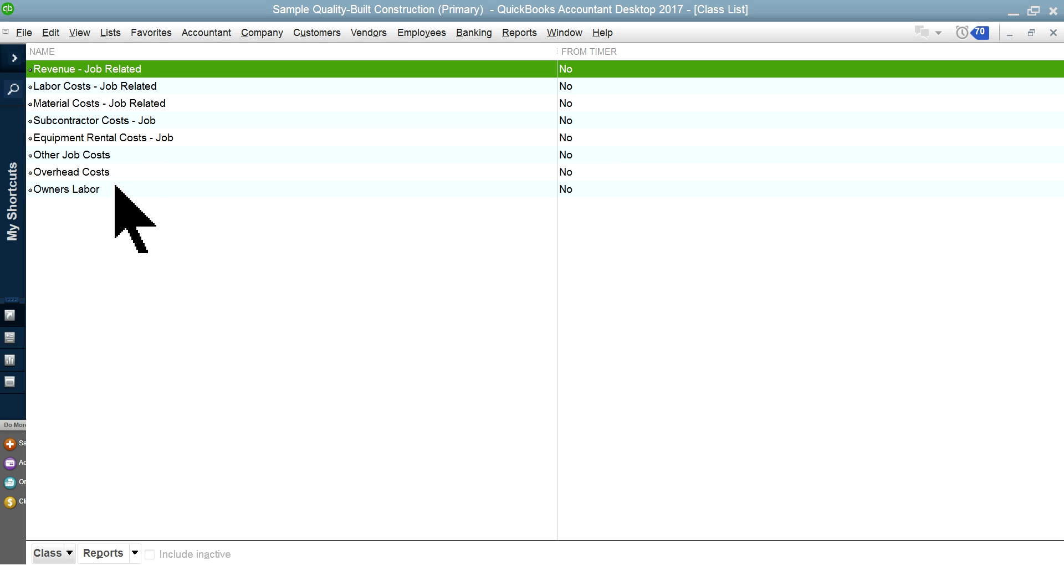
# Close the Class List and advance Photos to the 'Setting up your customers and jobs' slide.
pyautogui.click(1053, 32)
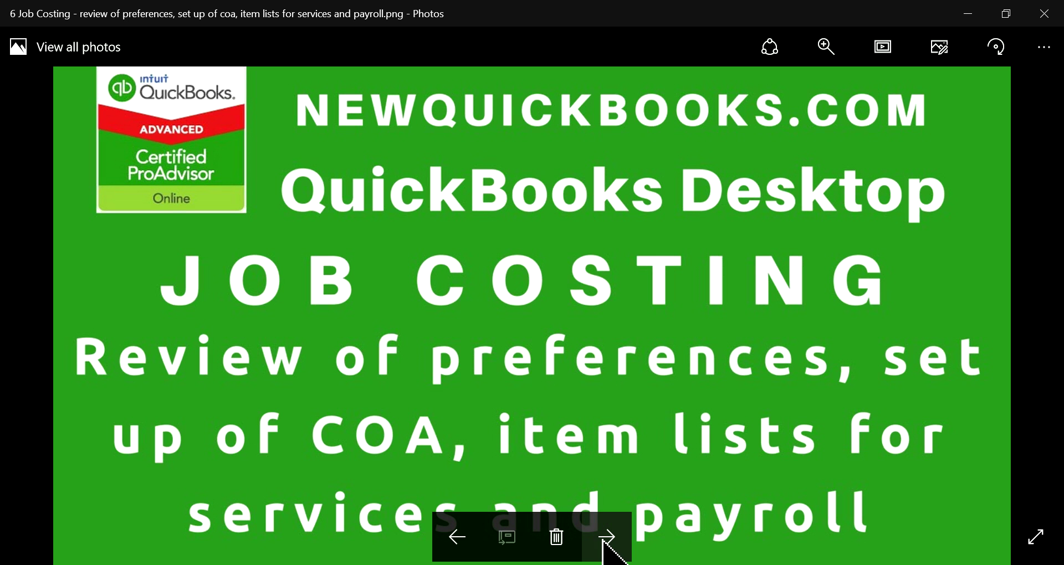
pyautogui.click(606, 539)
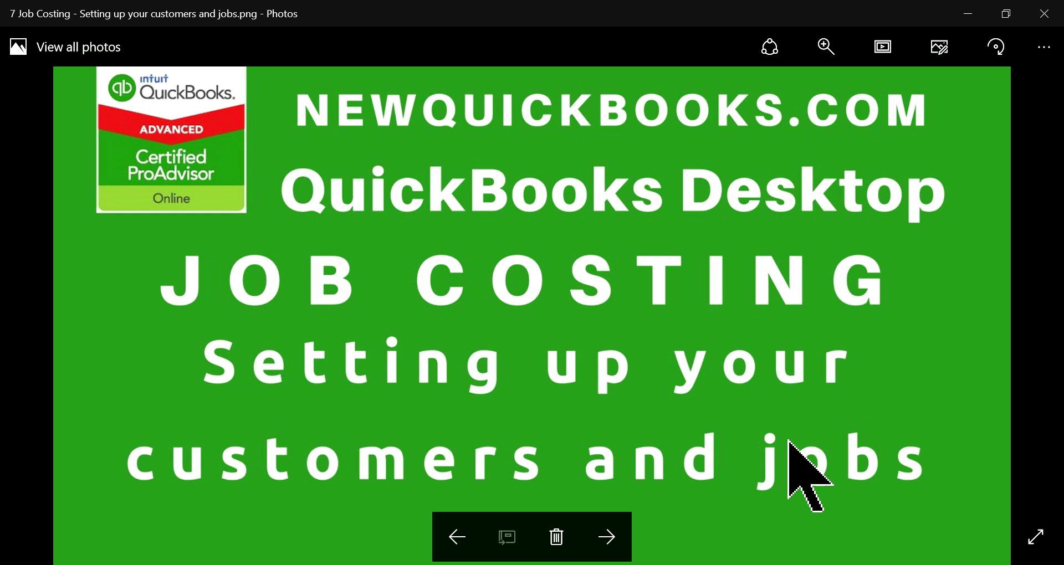
pyautogui.click(608, 535)
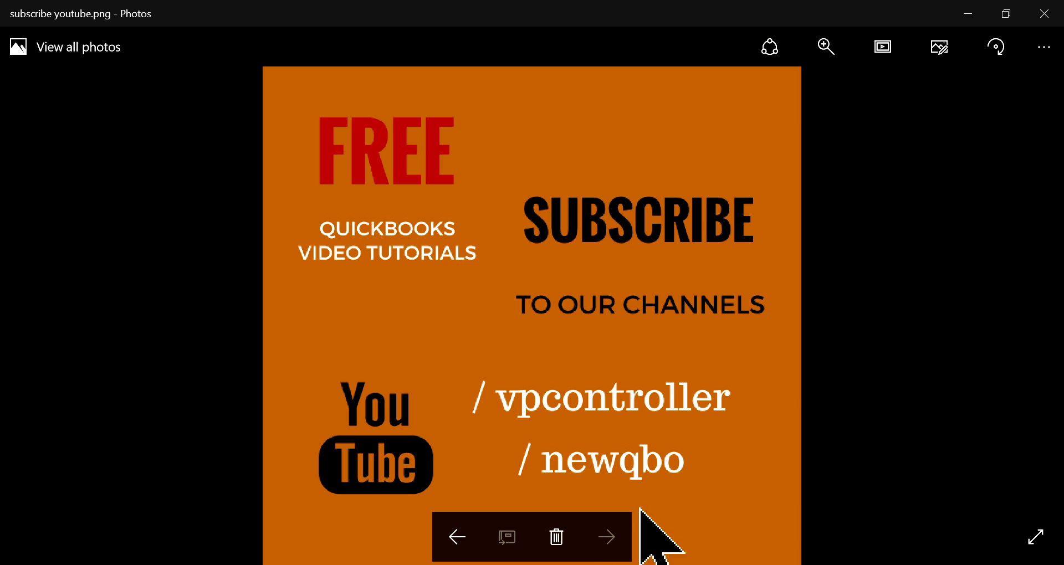